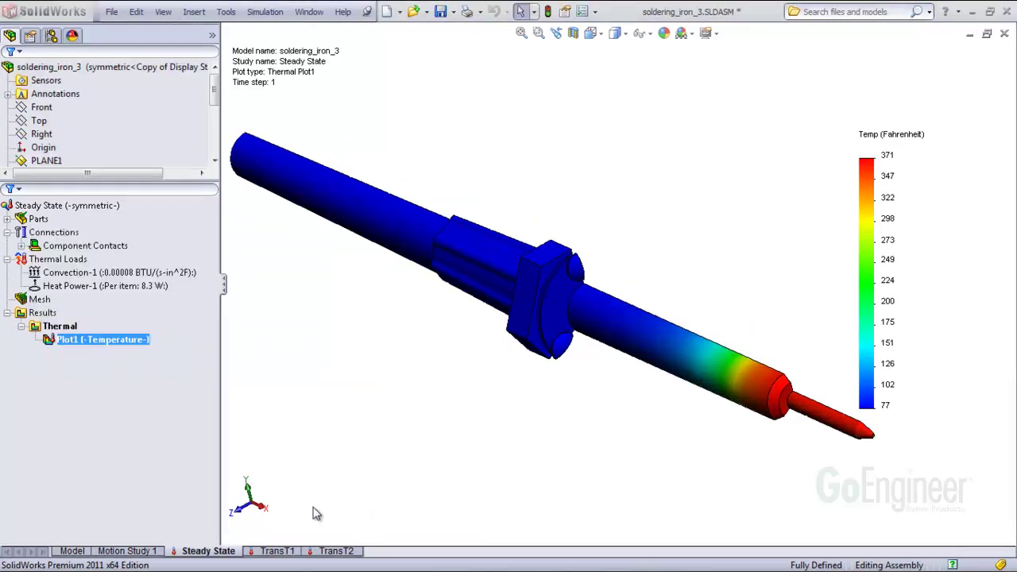
Step: Duplicate the Steady State study as 'Transient Analysis' and make it the active study
right_click(226, 549)
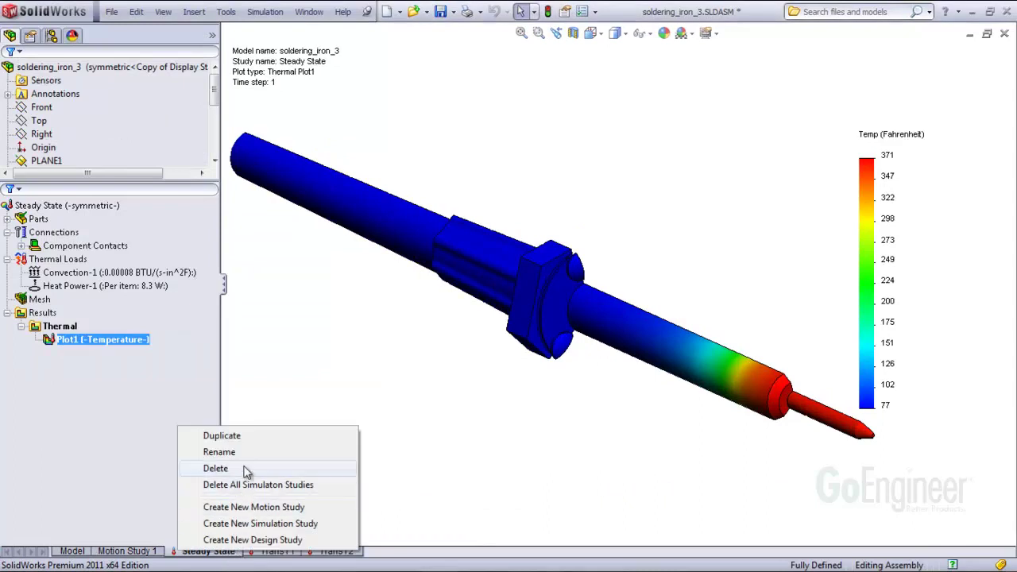
click(221, 435)
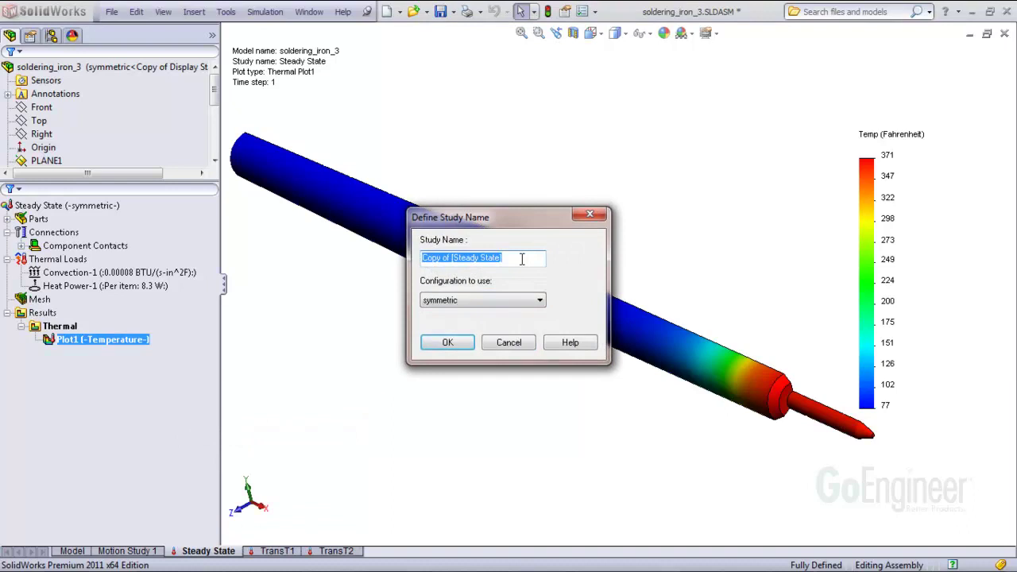
text(Transient Analysis)
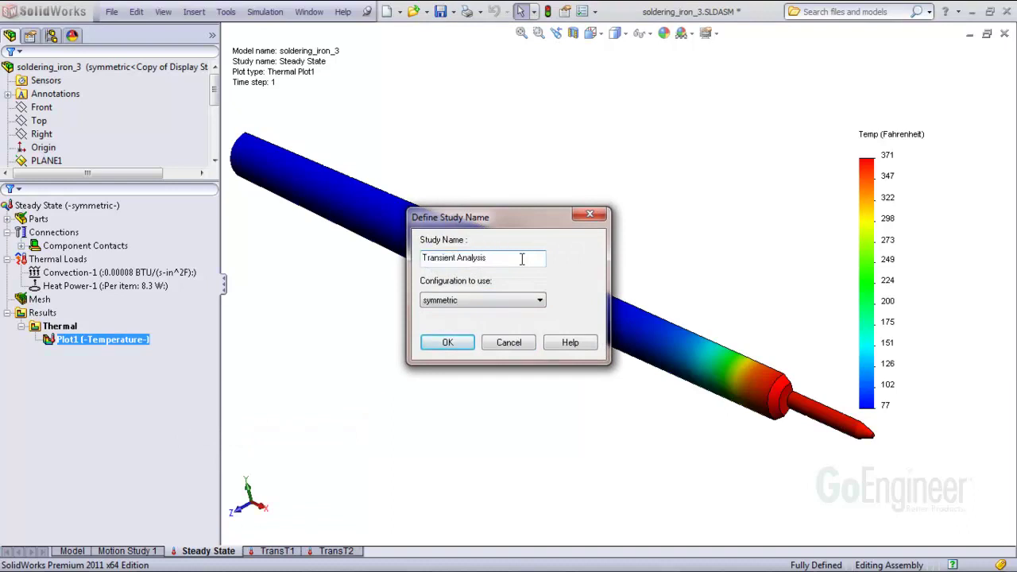
click(448, 342)
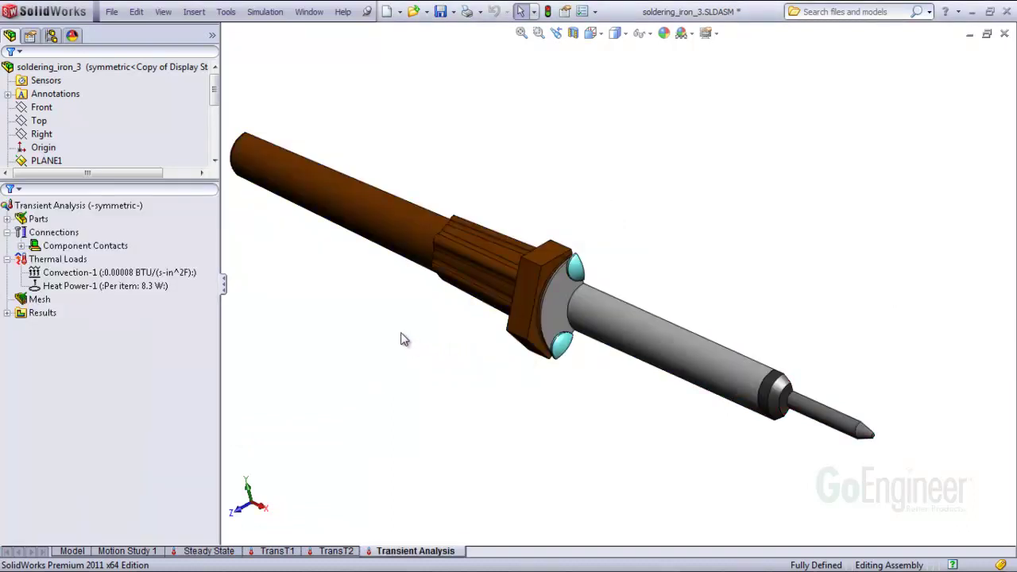
click(198, 234)
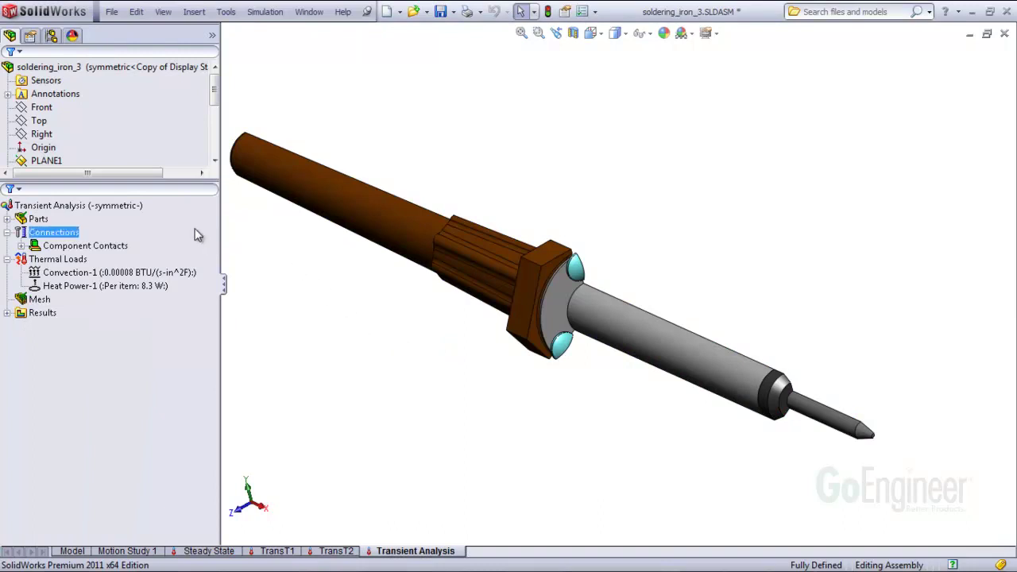
Step: Set the Transient Analysis properties to transient, total time 300 s, time increment 10 s
right_click(137, 207)
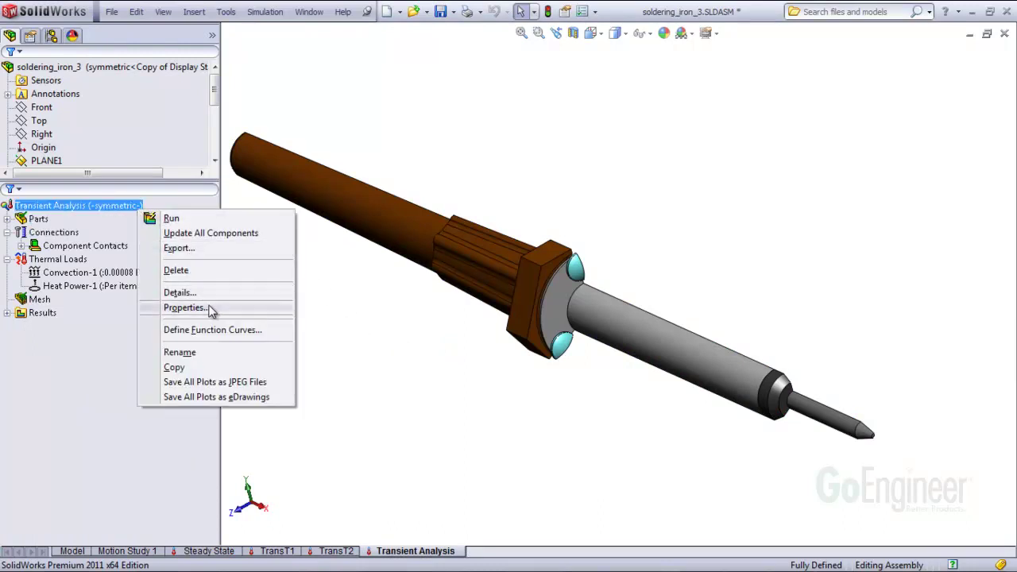
click(185, 308)
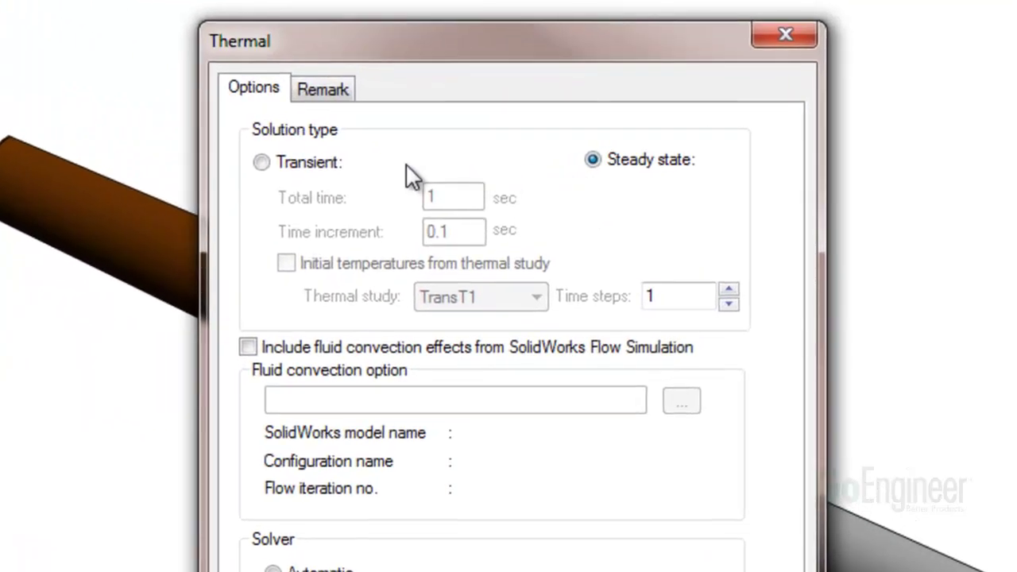
click(335, 164)
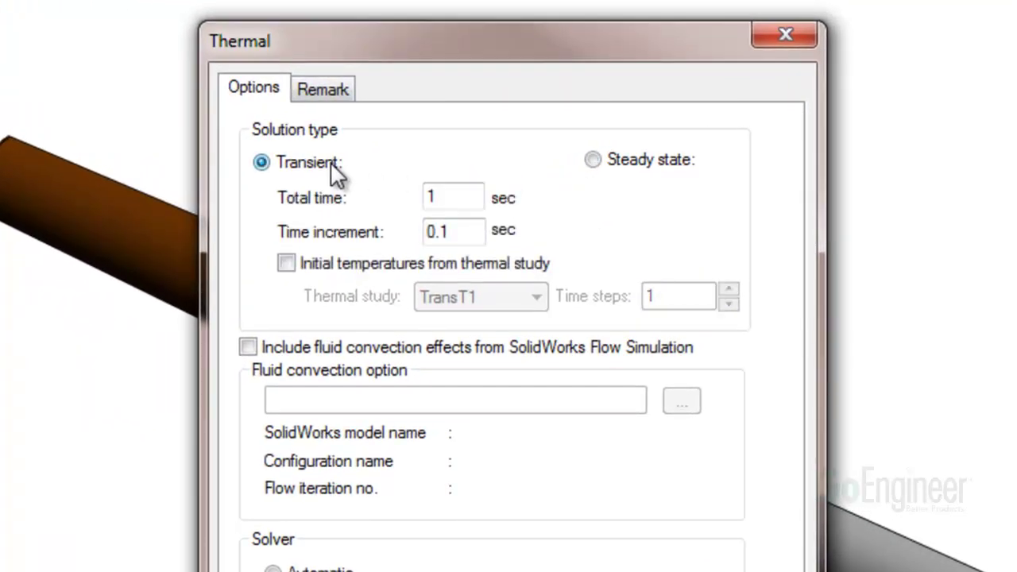
double_click(450, 198)
text(300)
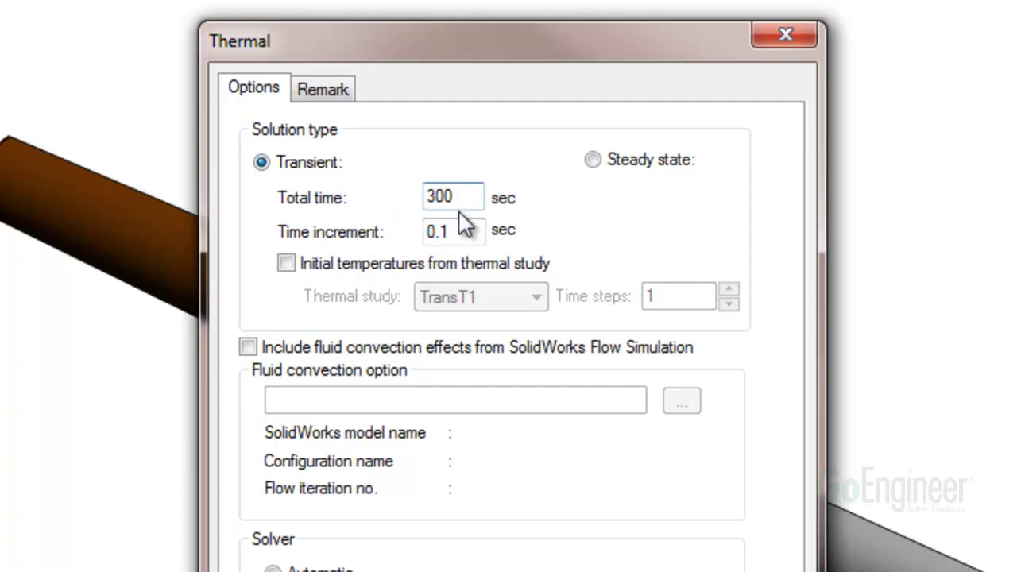
drag(458, 230, 418, 230)
text(10)
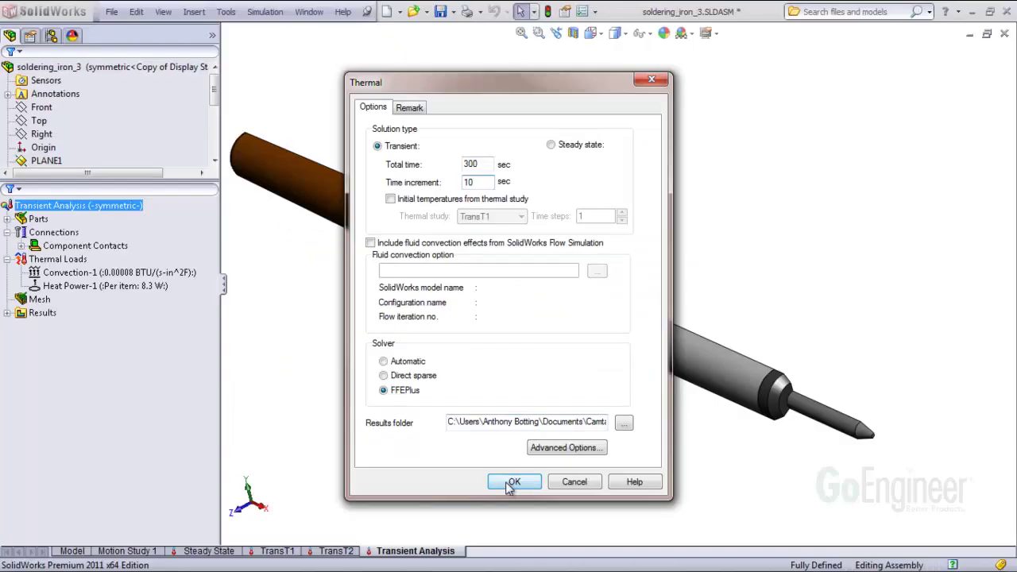
click(512, 482)
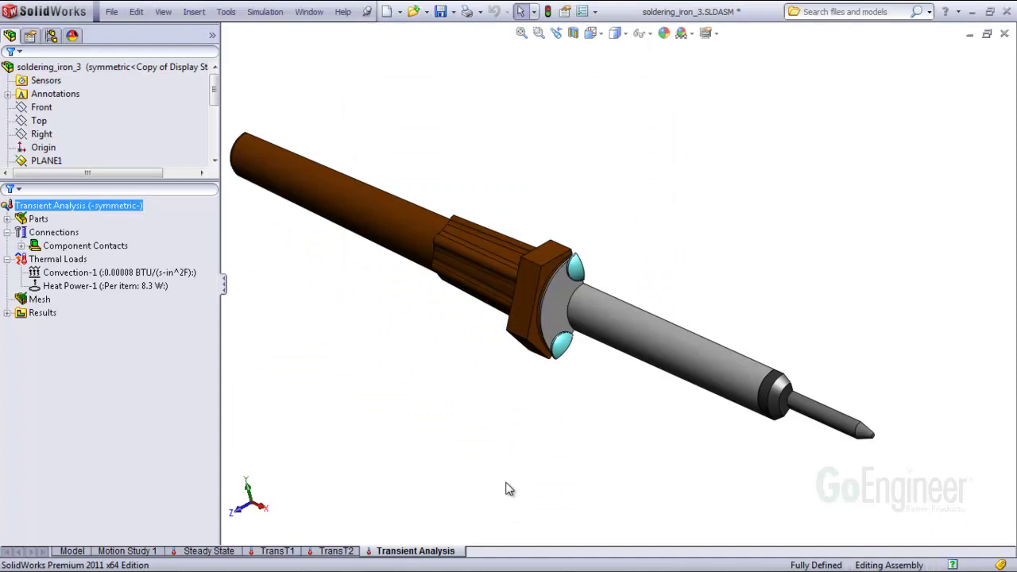
Step: Add a 75 Fahrenheit initial temperature load covering every soldering iron component
click(133, 301)
right_click(72, 260)
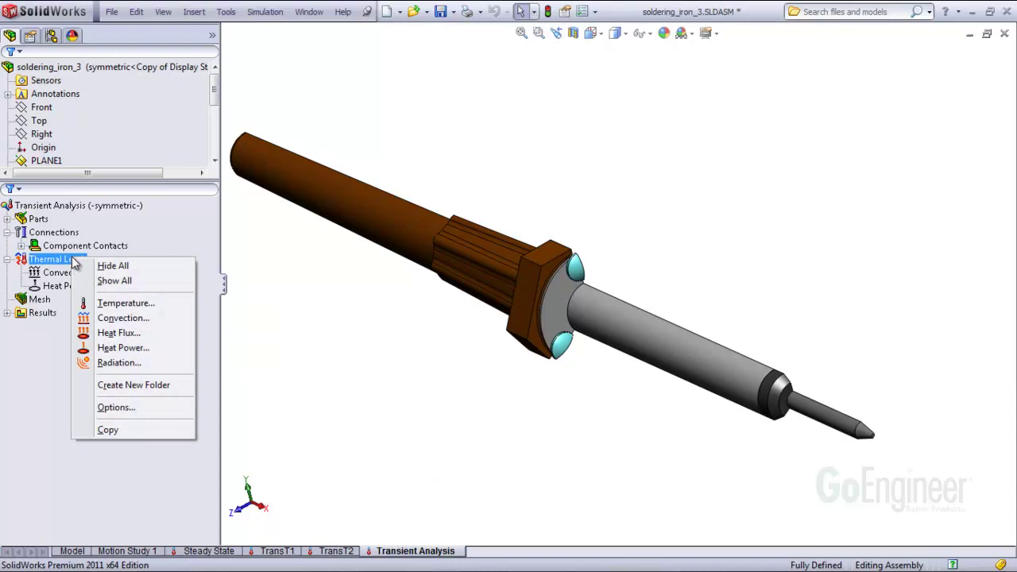
click(123, 303)
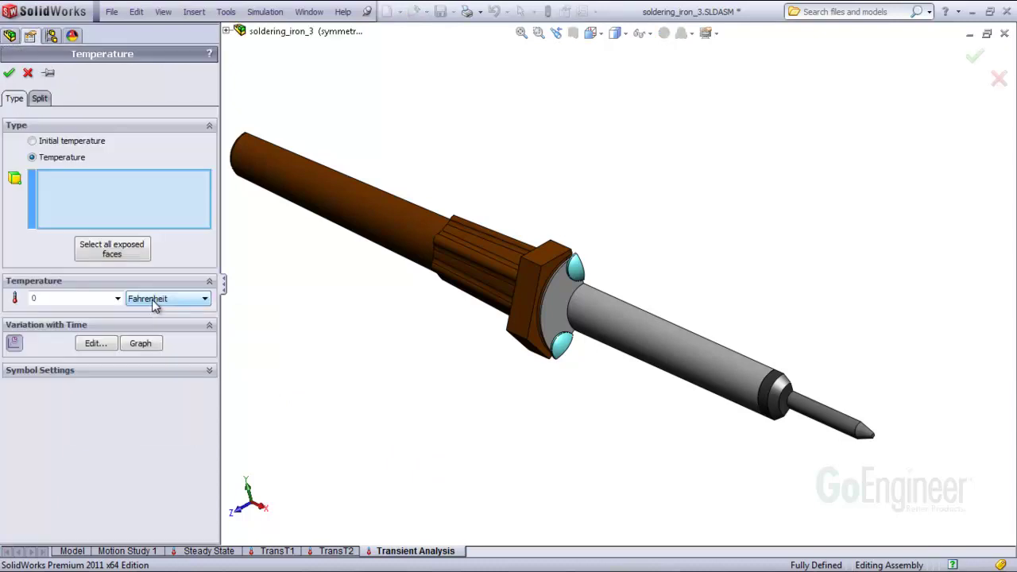
click(87, 146)
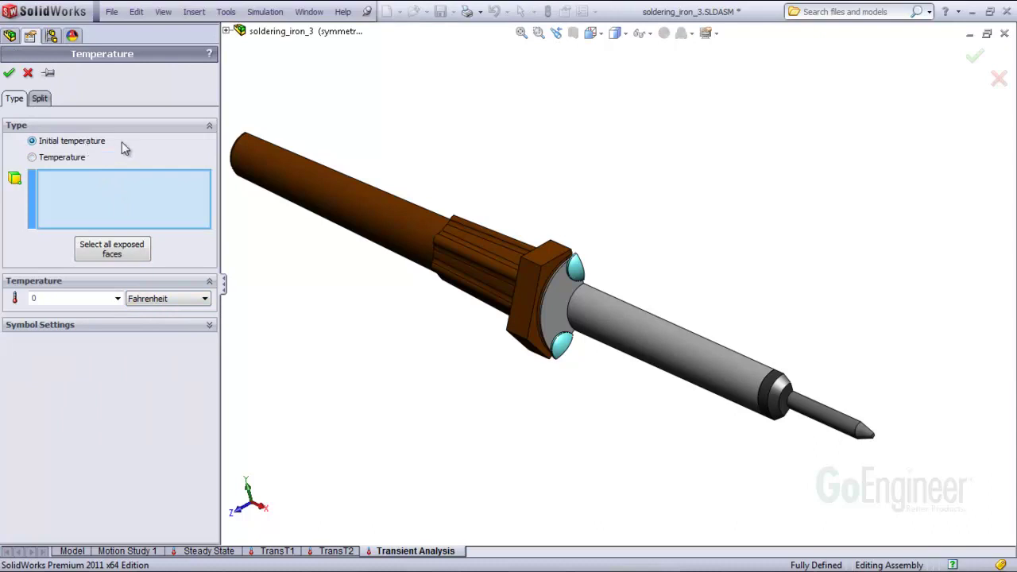
drag(231, 96, 884, 515)
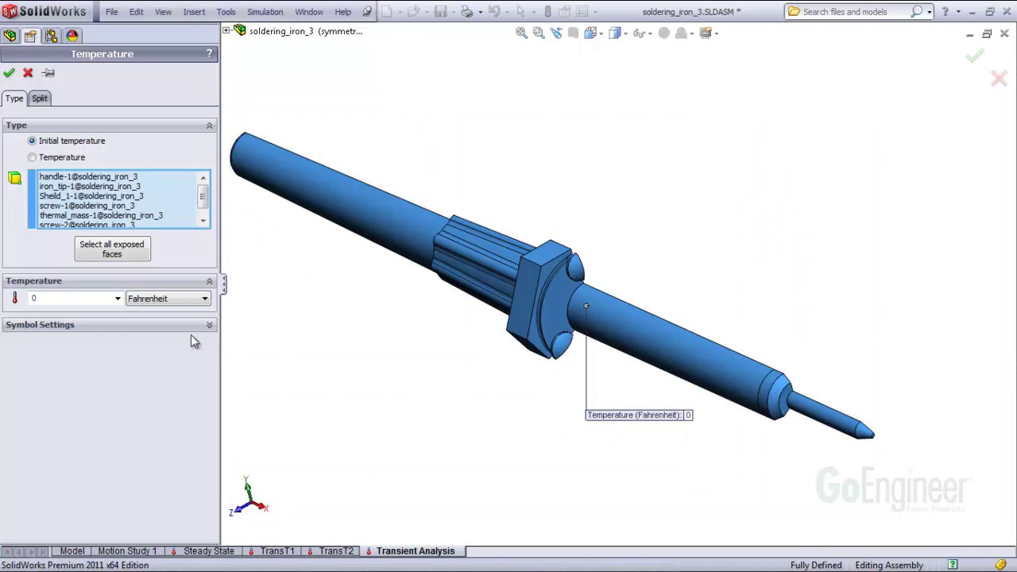
click(80, 299)
text(75)
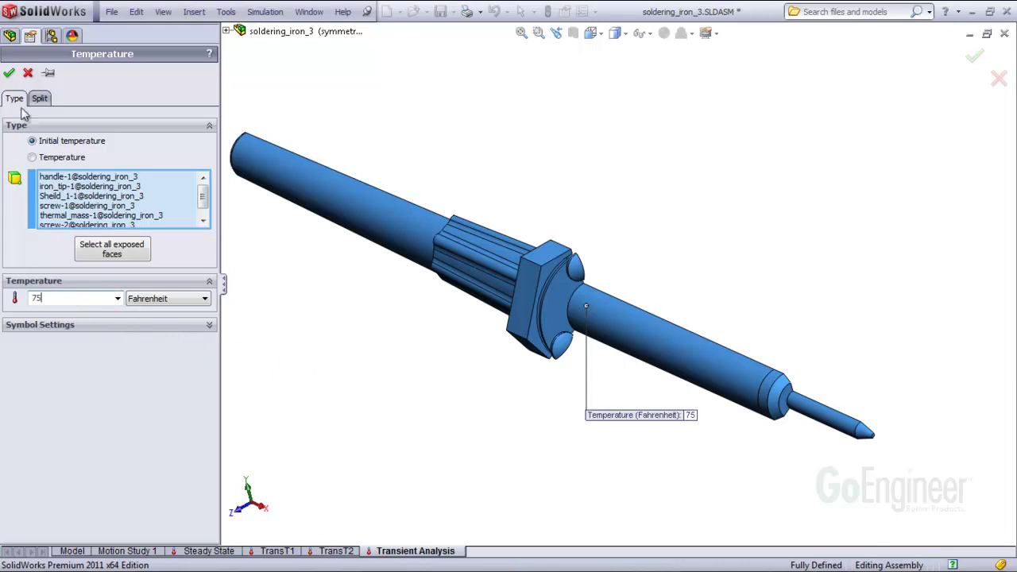
click(9, 73)
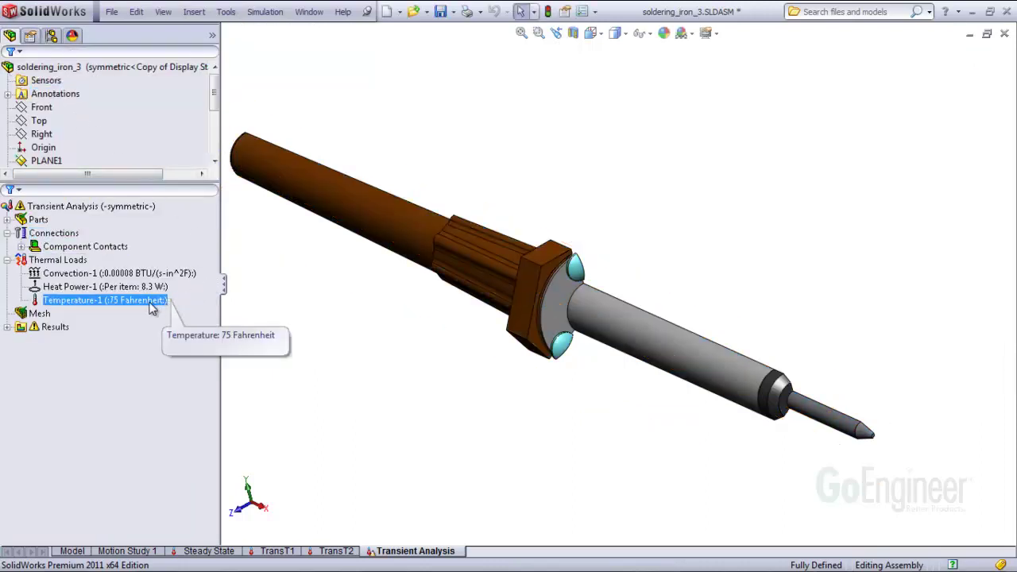
Step: Run the Transient Analysis study and show Thermal Plot1 at time step 1 (10 seconds)
right_click(116, 213)
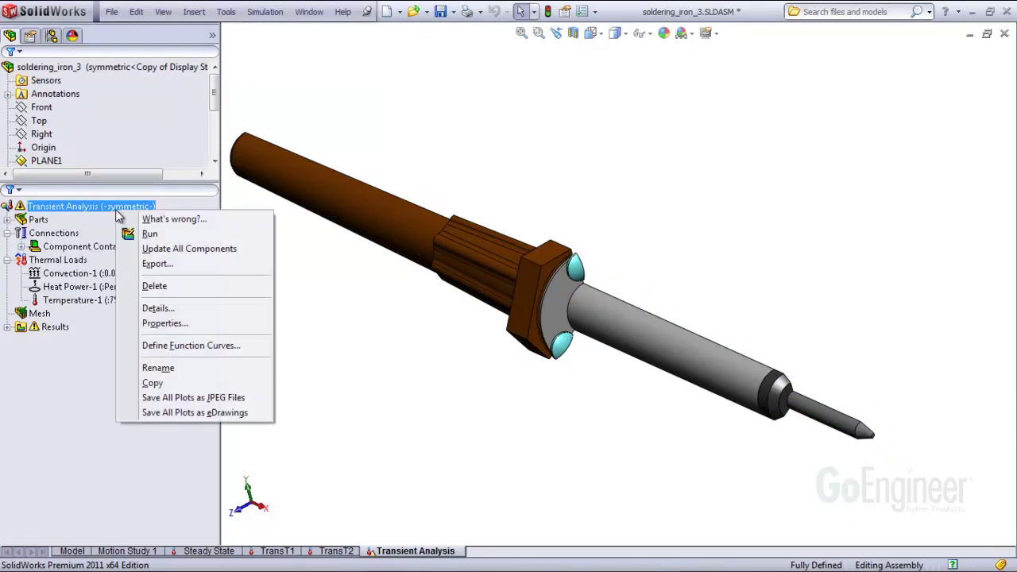
click(174, 237)
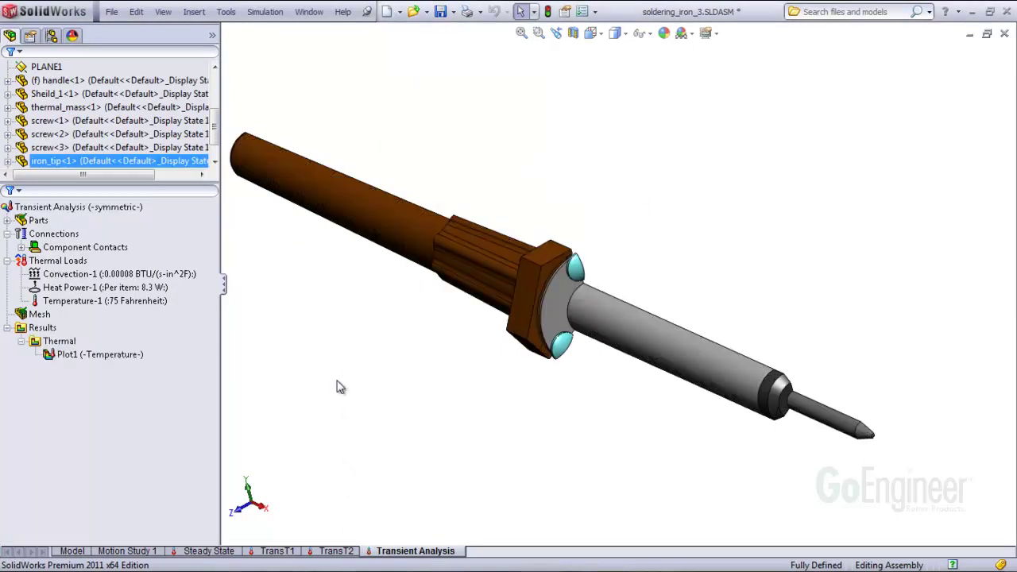
right_click(125, 358)
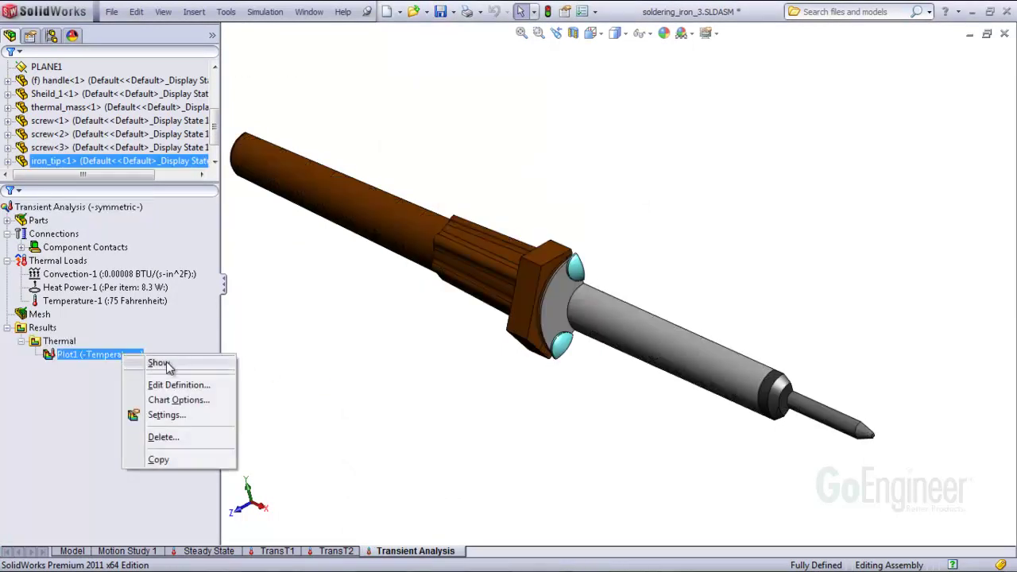
click(159, 364)
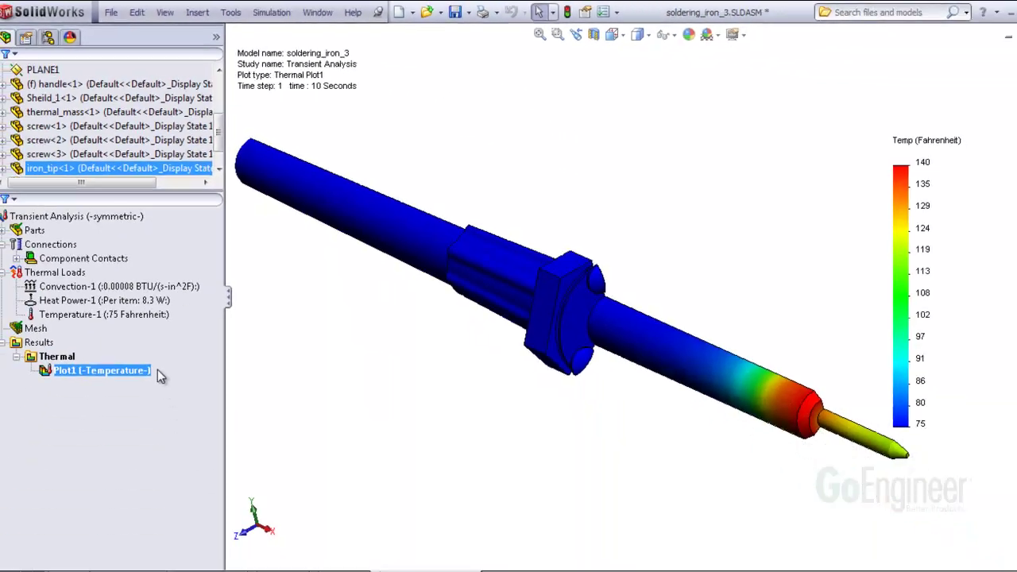
Step: Edit Thermal Plot1's definition to display plot step 10 (100 seconds)
right_click(142, 358)
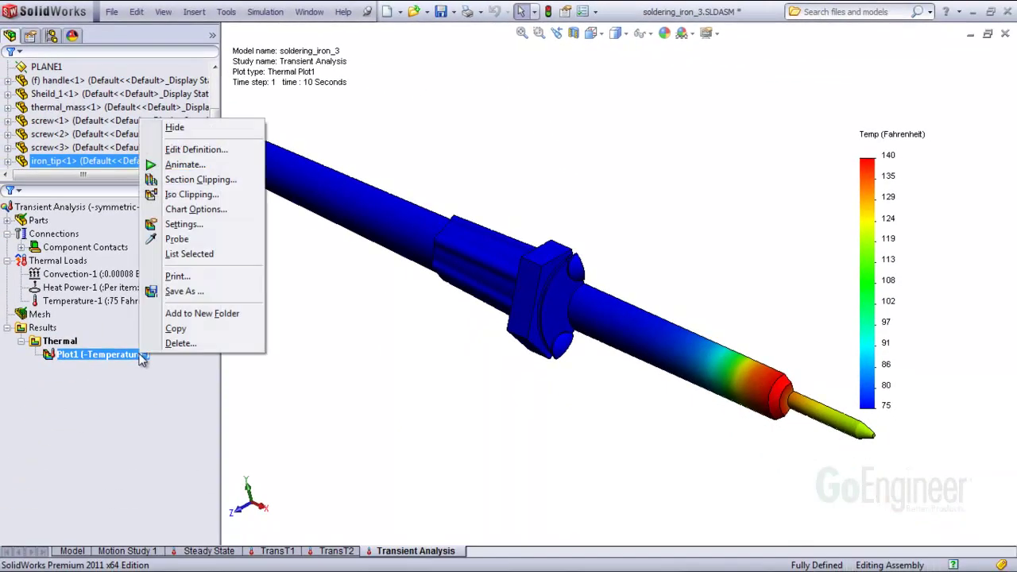
click(213, 151)
click(205, 247)
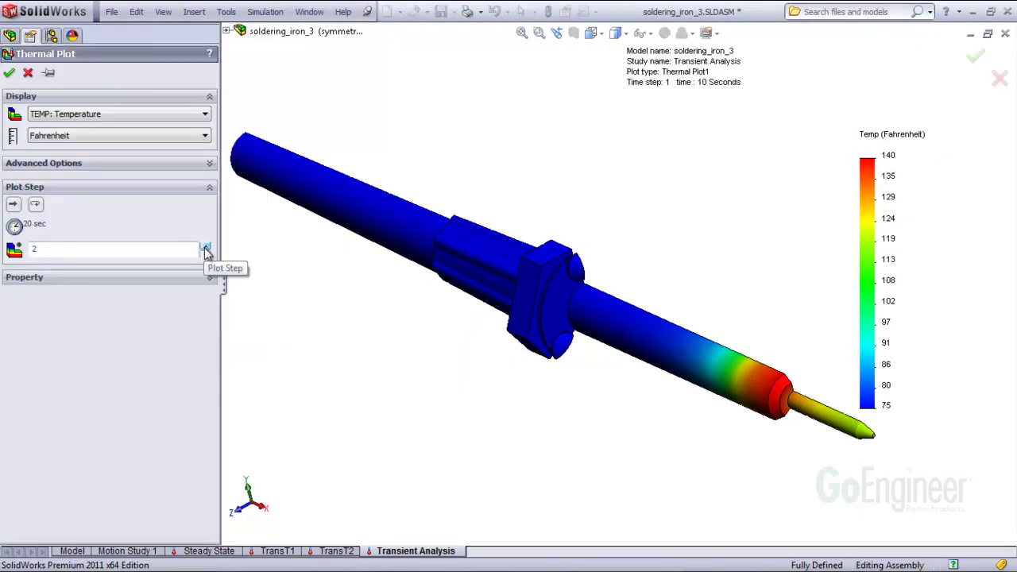
click(205, 247)
click(205, 247)
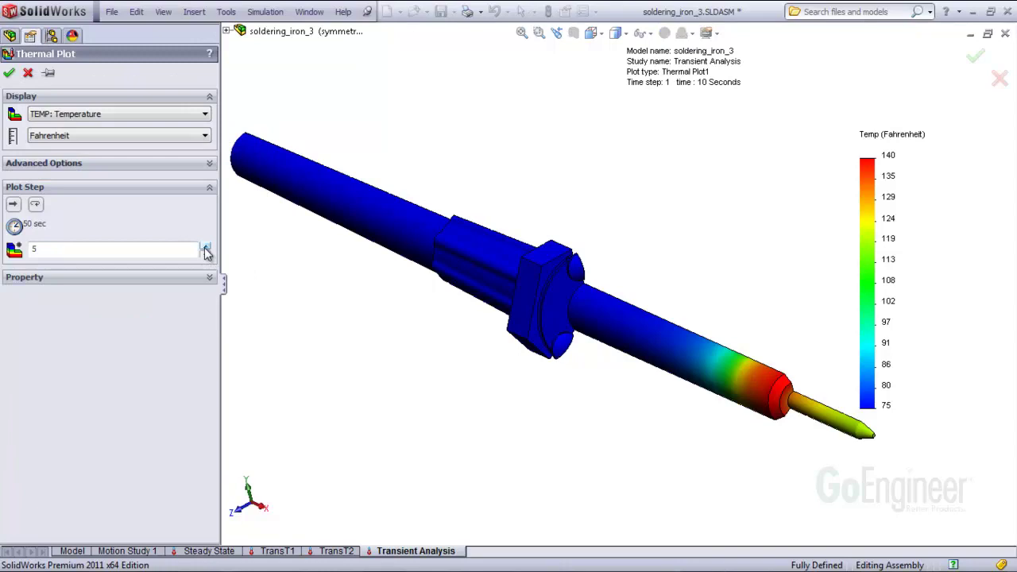
click(205, 247)
click(205, 247)
click(205, 247)
click(205, 247)
click(205, 248)
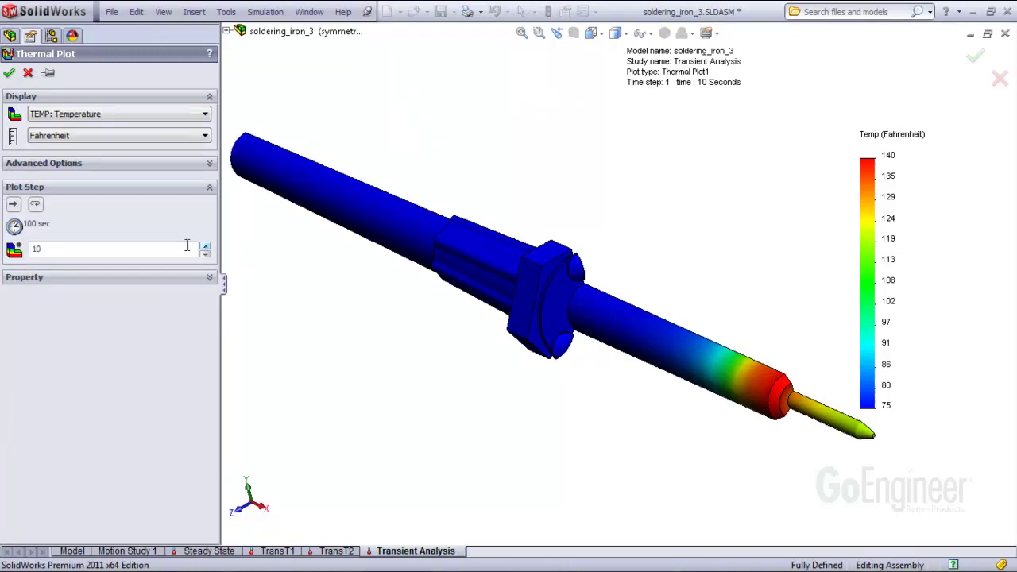
click(9, 72)
click(39, 221)
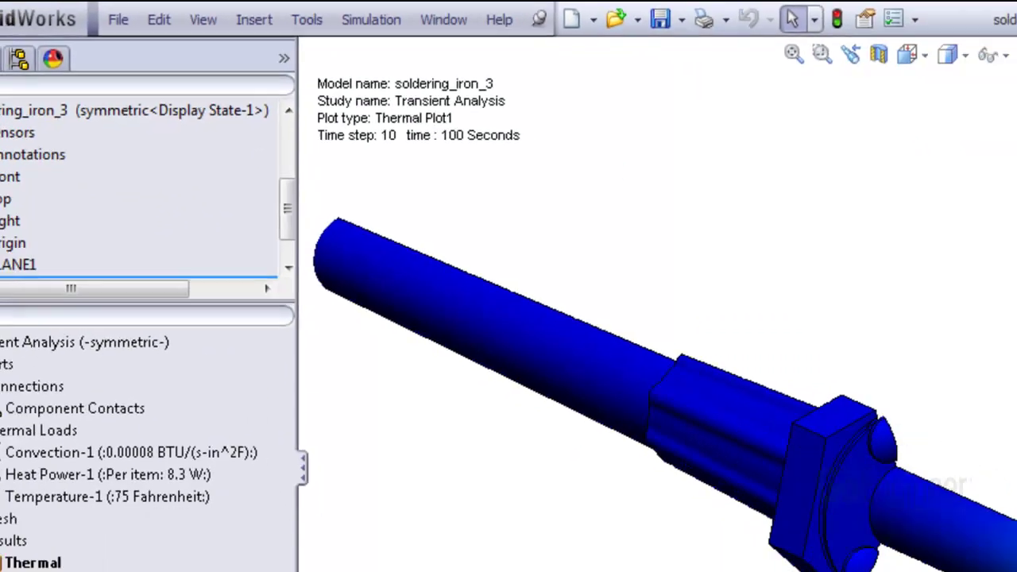
click(103, 356)
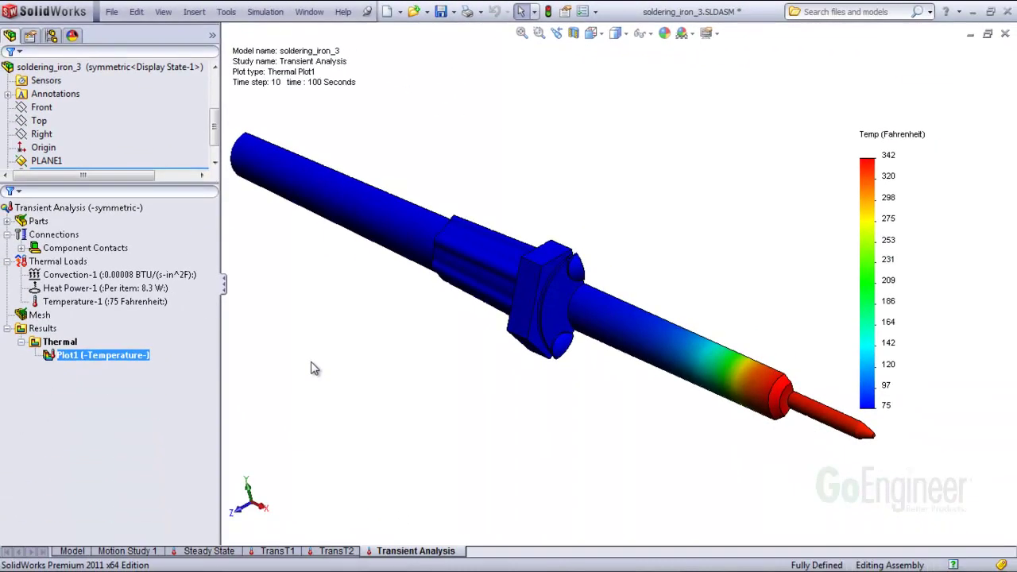
Step: Probe node 13929 at the iron tip and graph its temperature over 300 seconds
right_click(138, 361)
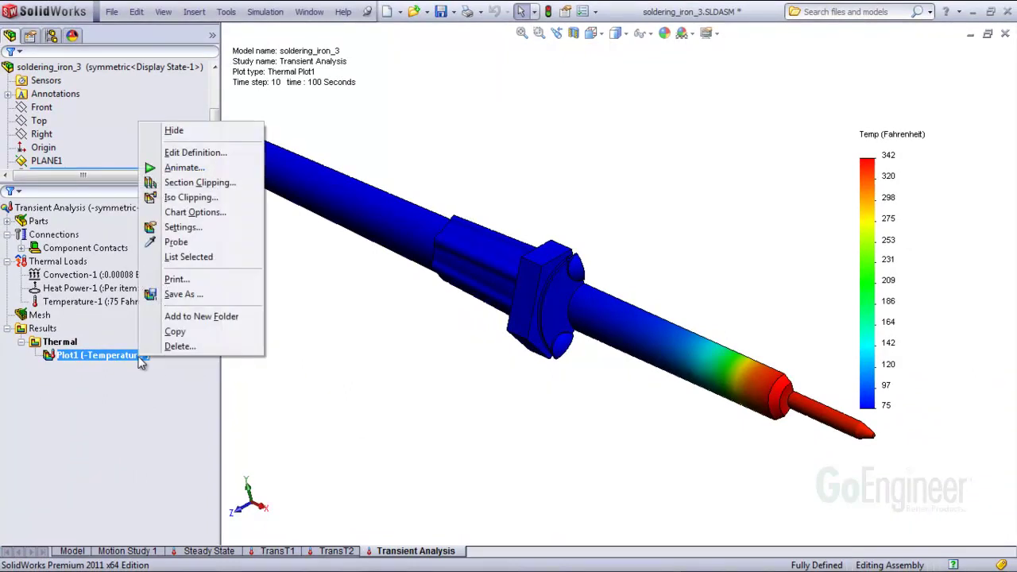
click(175, 243)
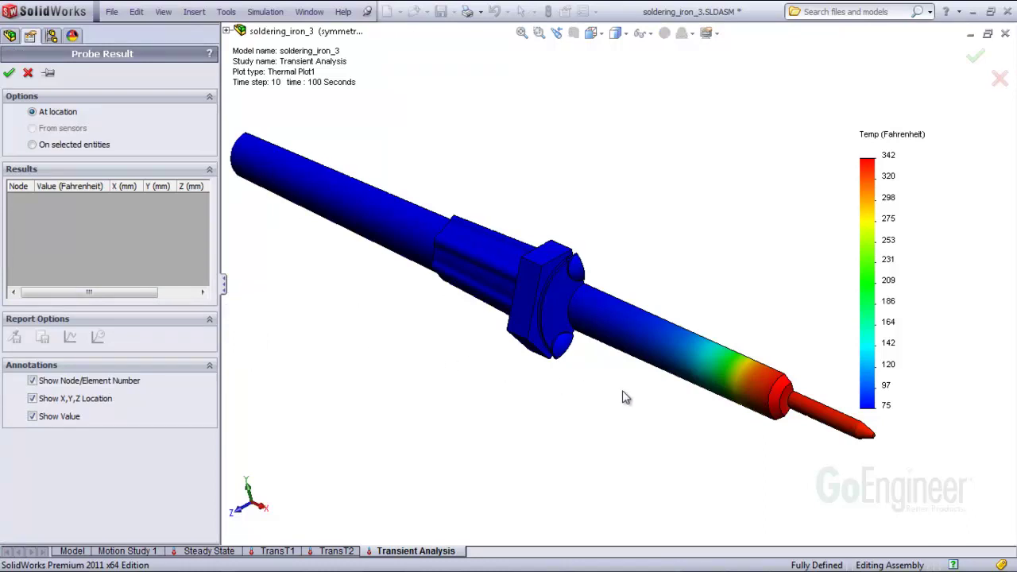
click(874, 442)
drag(879, 465, 727, 468)
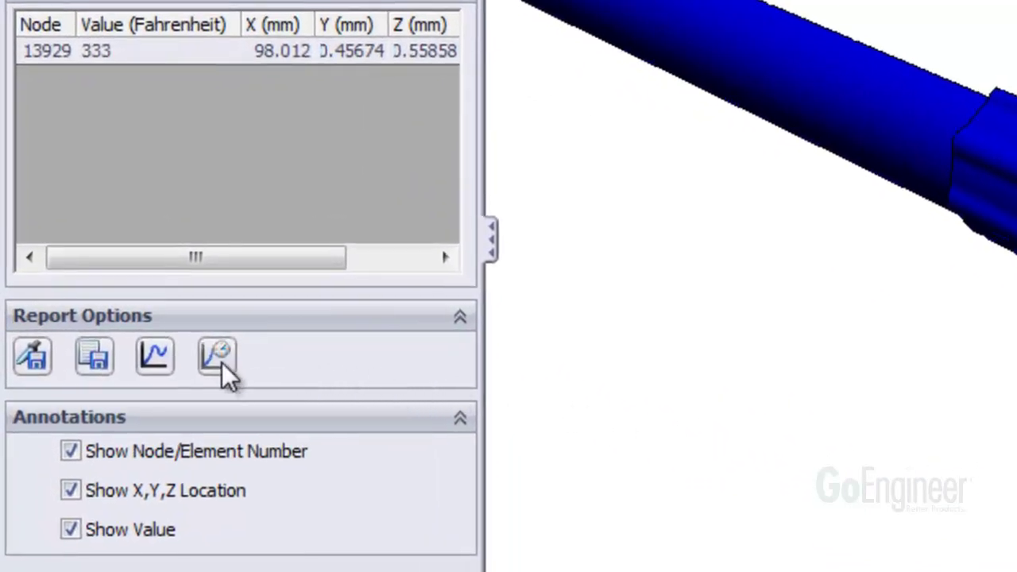
click(226, 371)
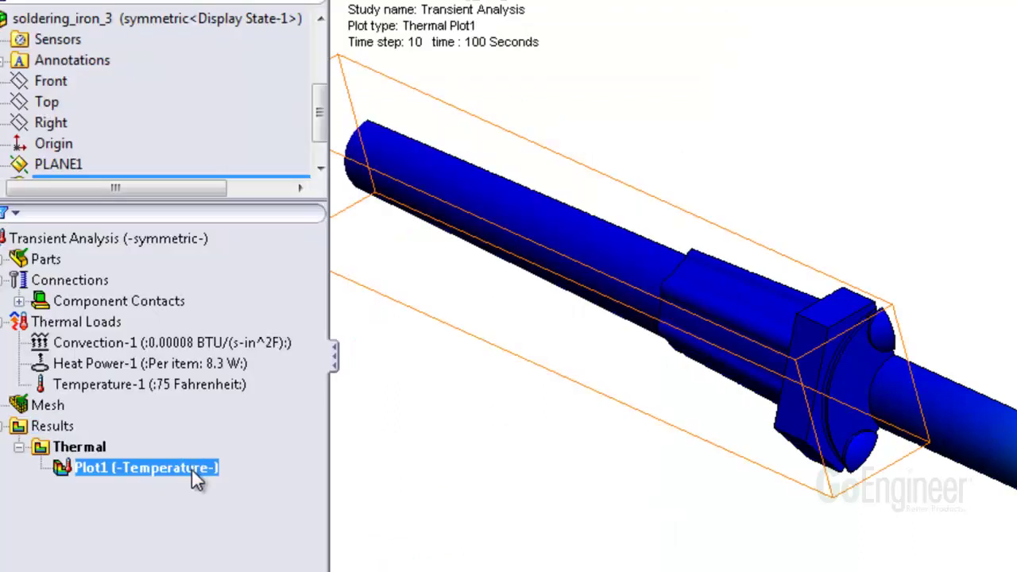
Step: Play an animation of Thermal Plot1 through its time steps
right_click(192, 468)
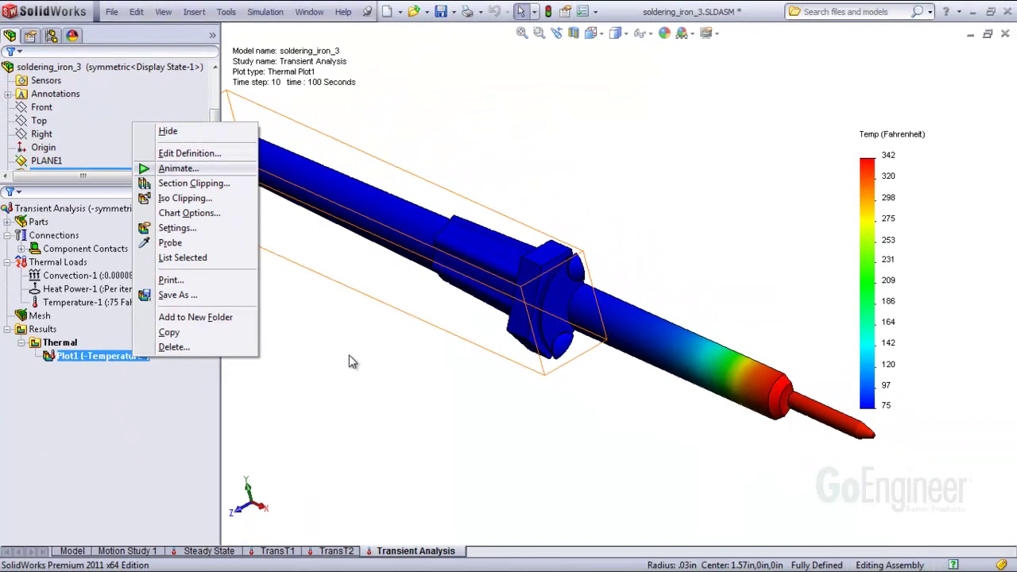
key(Return)
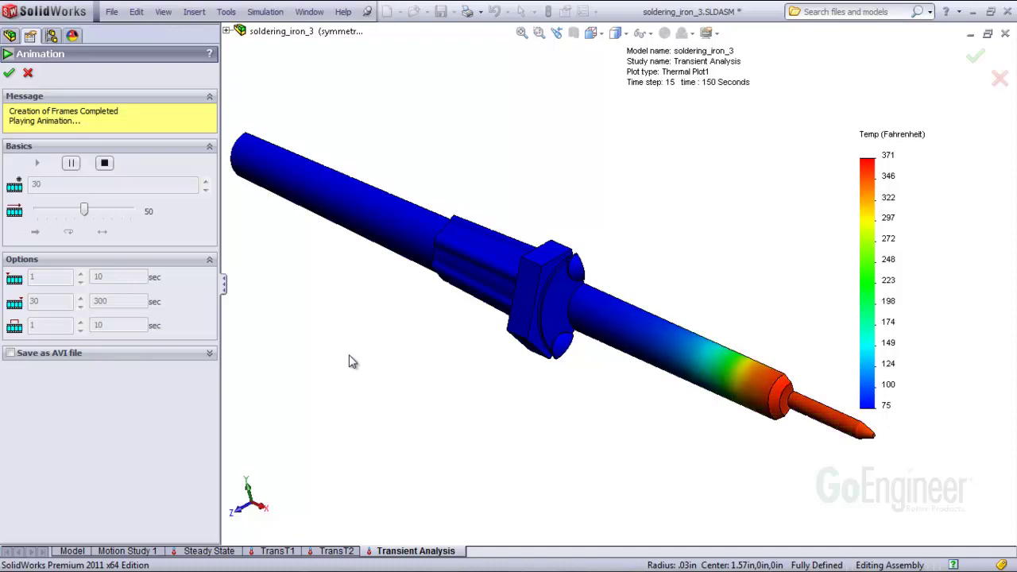